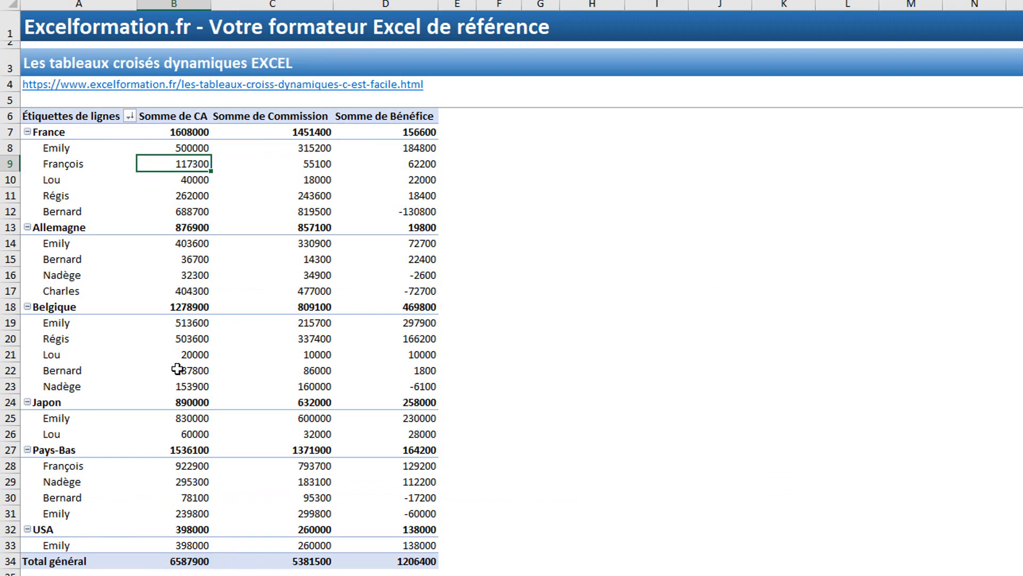
Format the Somme de CA values as Nombre with 0 decimals, a thousands separator and red negative numbers with a minus sign.
right_click(184, 181)
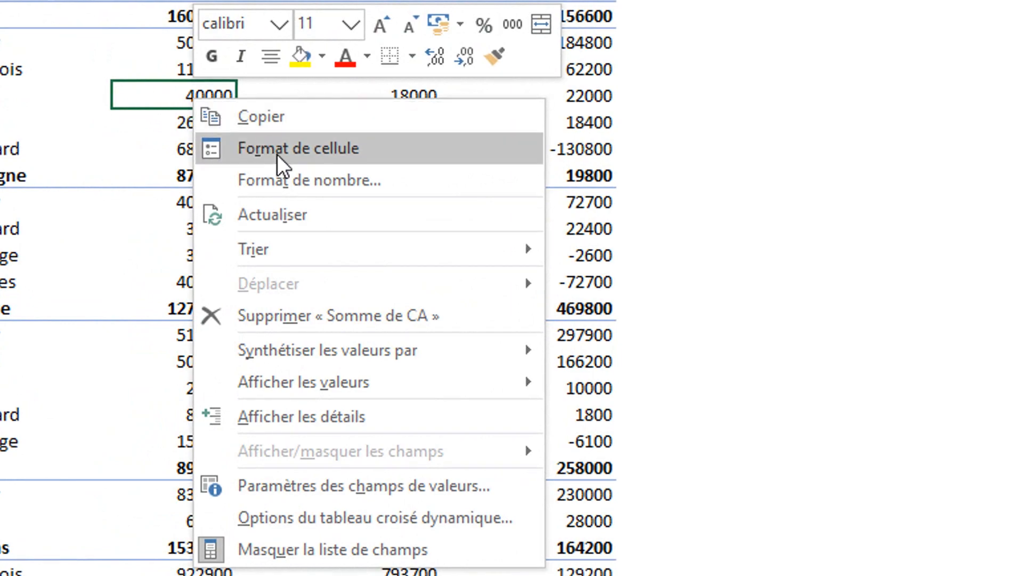
left_click(282, 184)
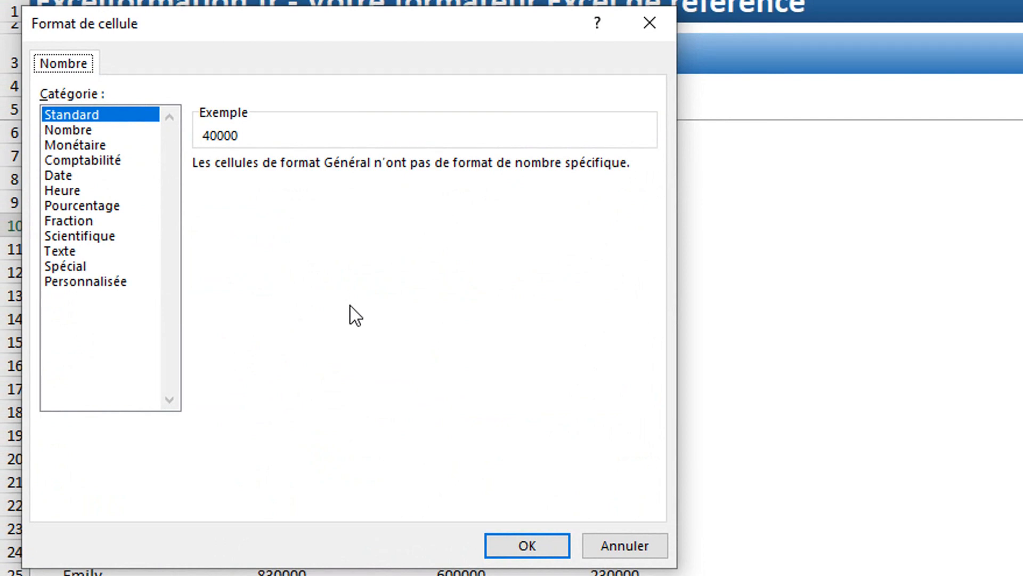
left_click(95, 132)
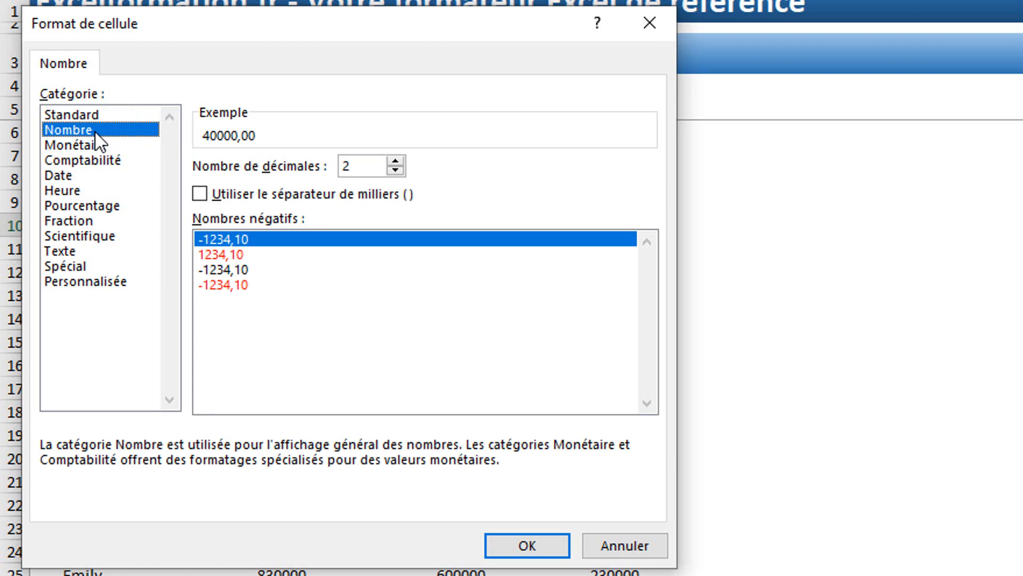
left_click(395, 170)
left_click(395, 170)
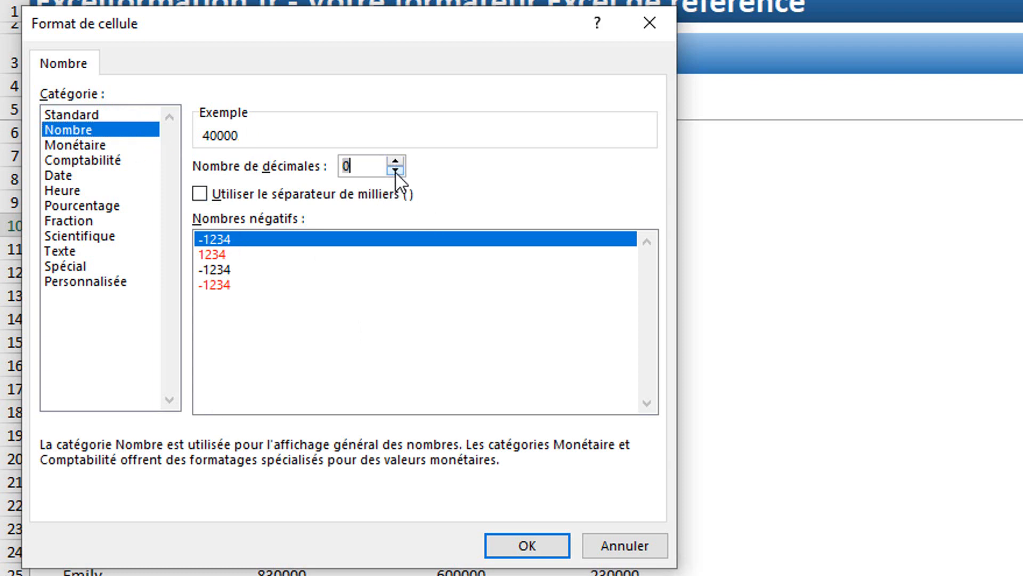
left_click(287, 193)
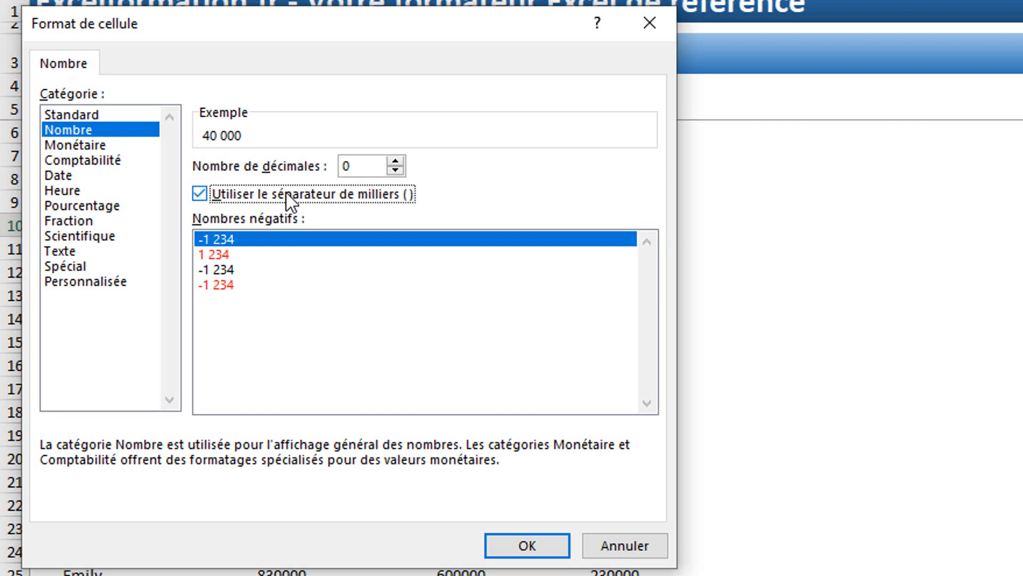
left_click(225, 283)
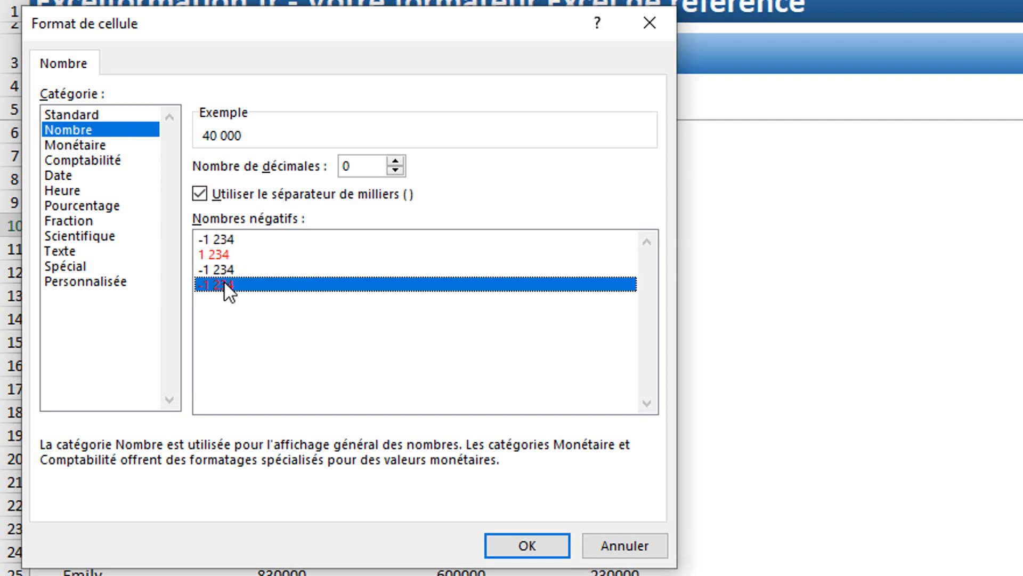
left_click(526, 545)
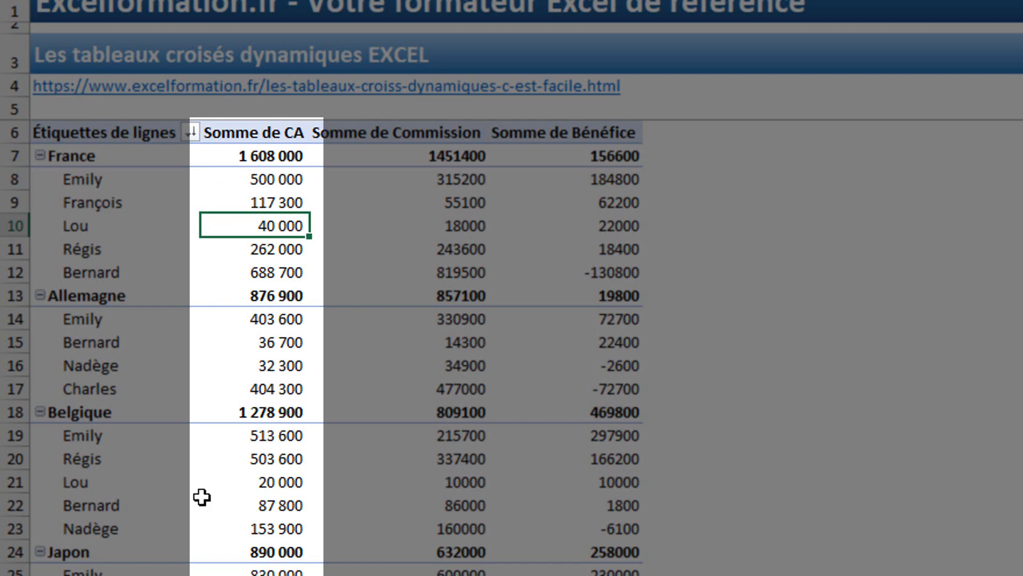
Apply the custom number format "# ##0_ ;[Rouge]-# ##0\" to the Somme de Commission values.
mouse_move(226, 261)
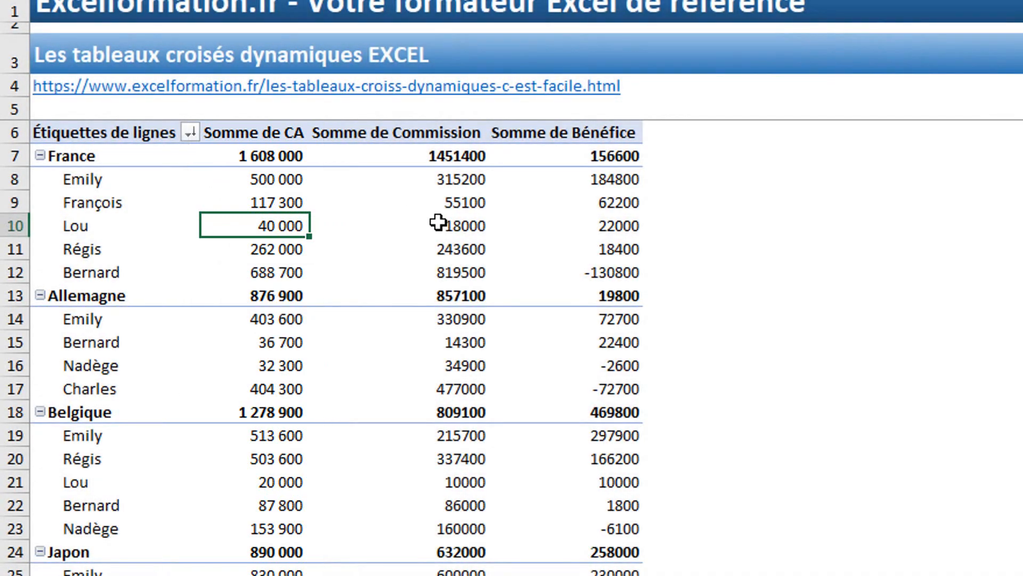
left_click(436, 222)
right_click(437, 222)
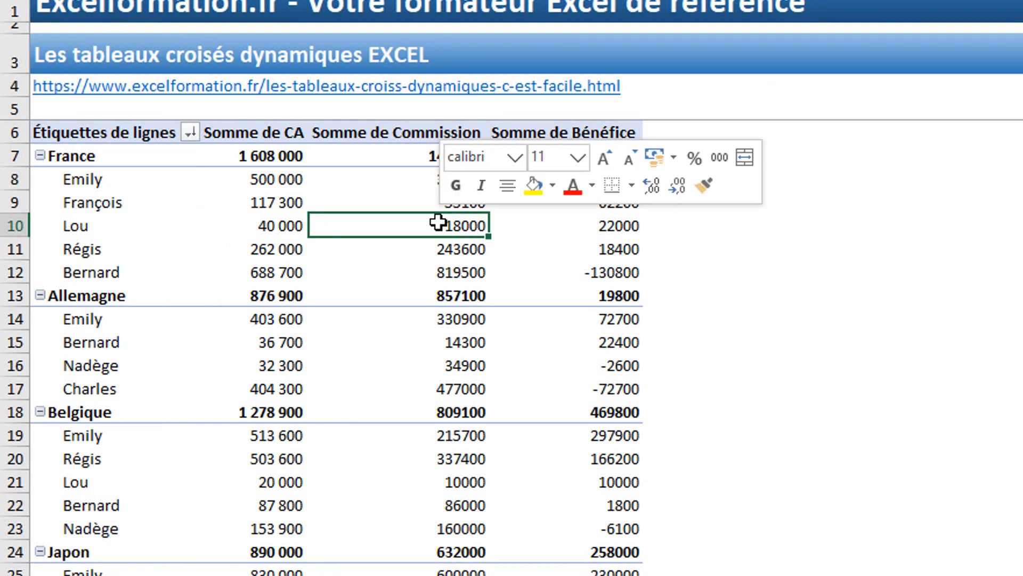
left_click(502, 293)
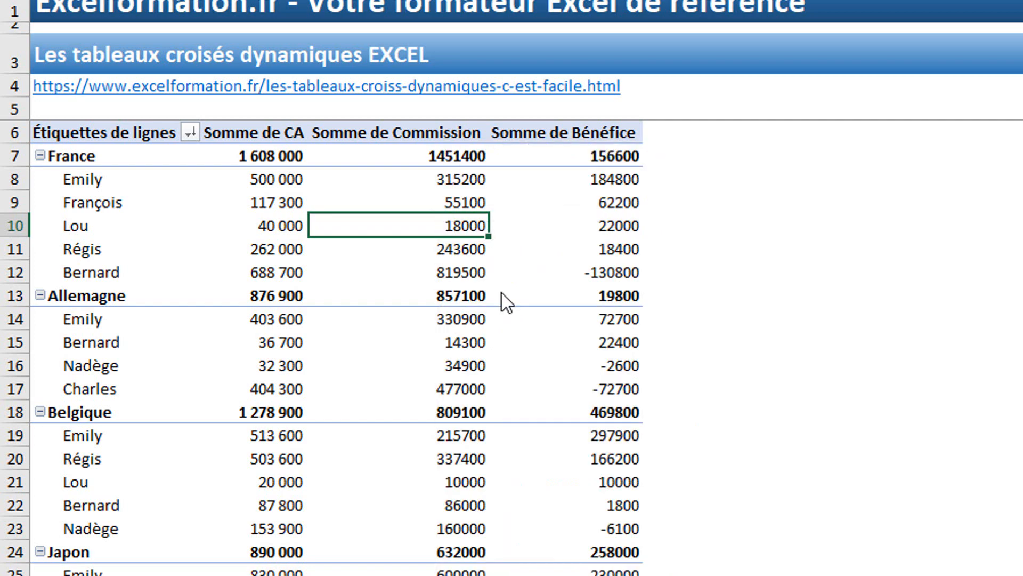
left_click(263, 270)
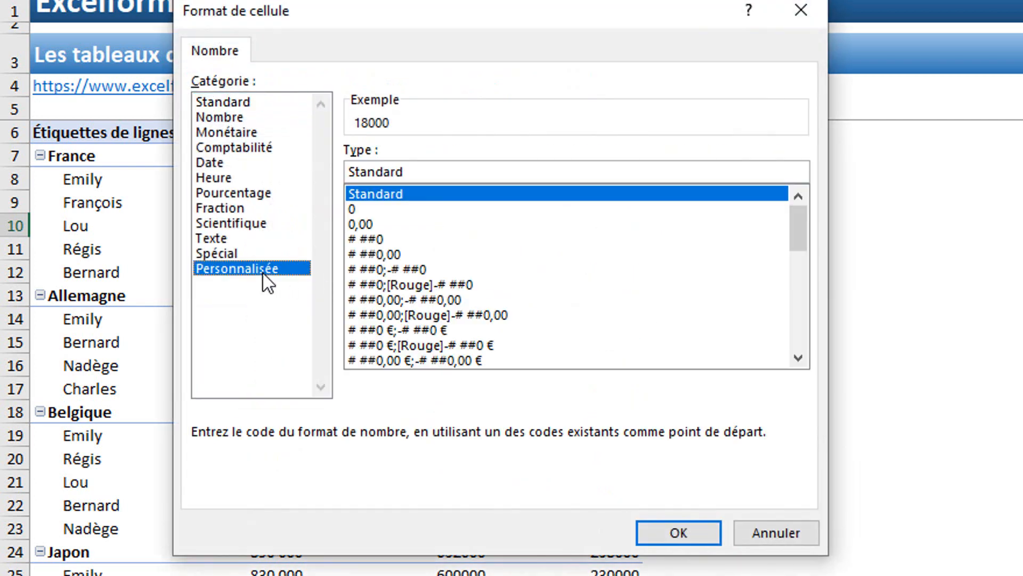
left_click_drag(799, 233, 823, 349)
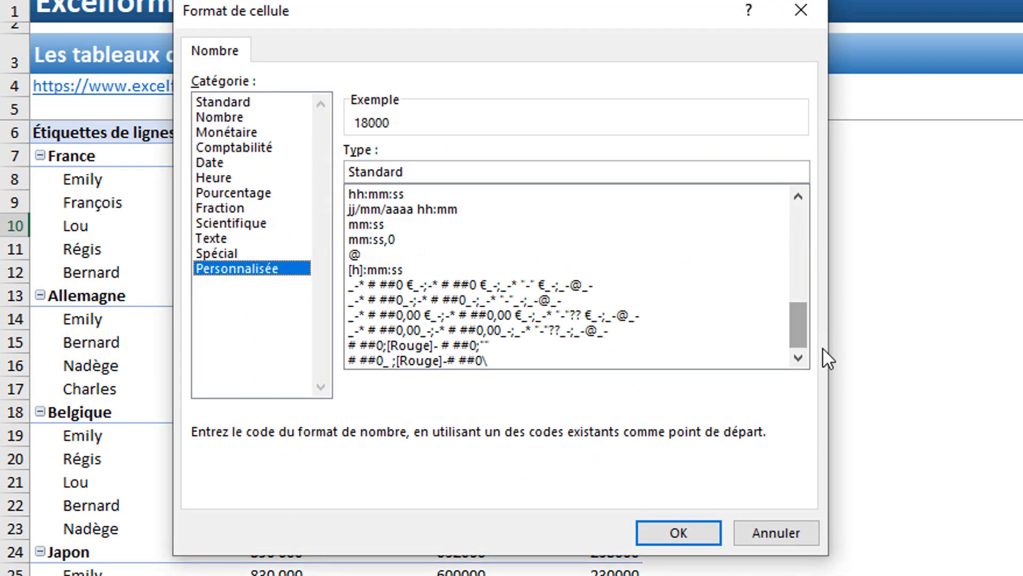
left_click(471, 362)
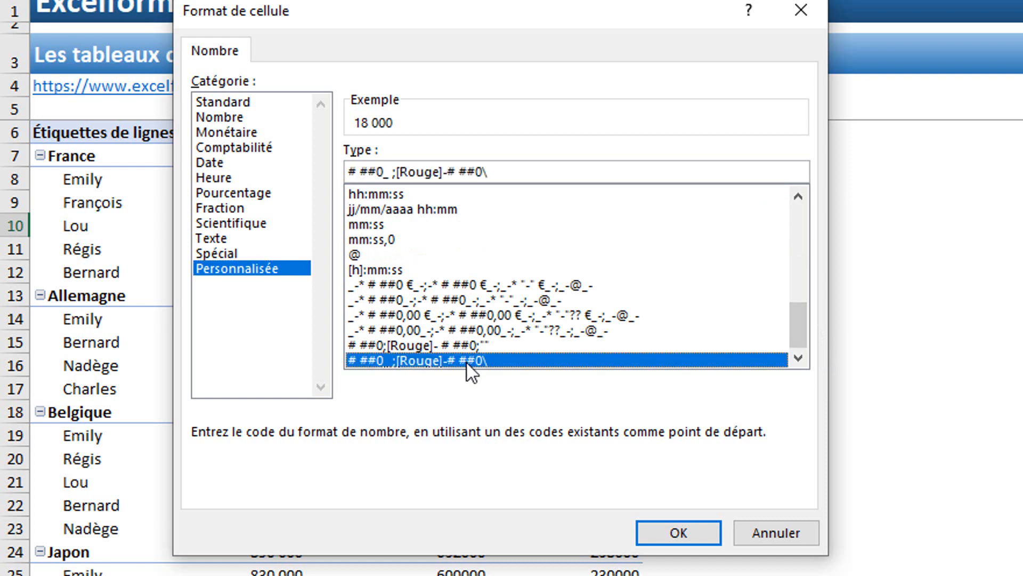
left_click(668, 530)
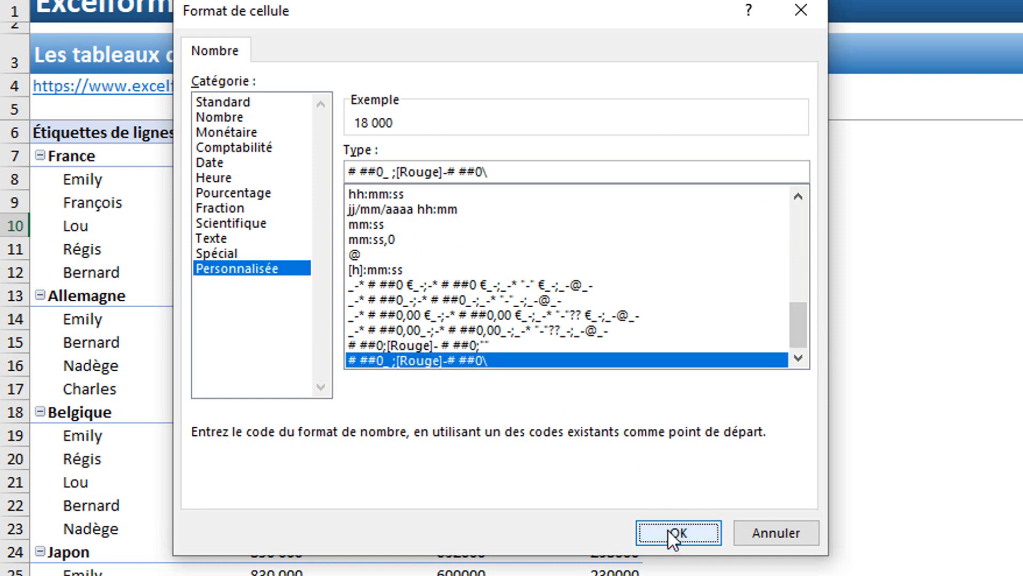
Apply the custom number format "# ##0_ ;[Rouge]-# ##0\" to the Somme de Bénéfice values.
left_click(632, 229)
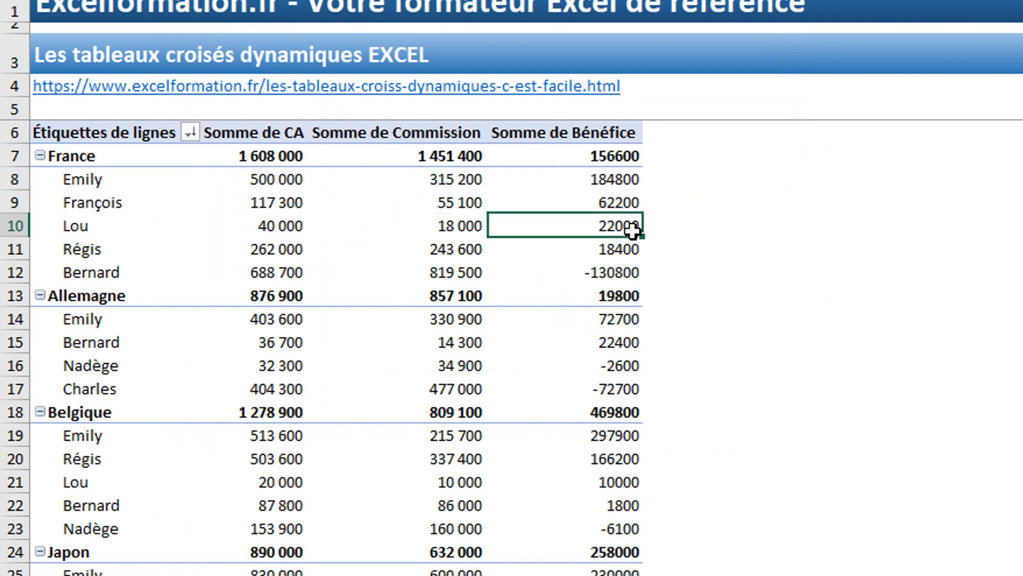
right_click(632, 229)
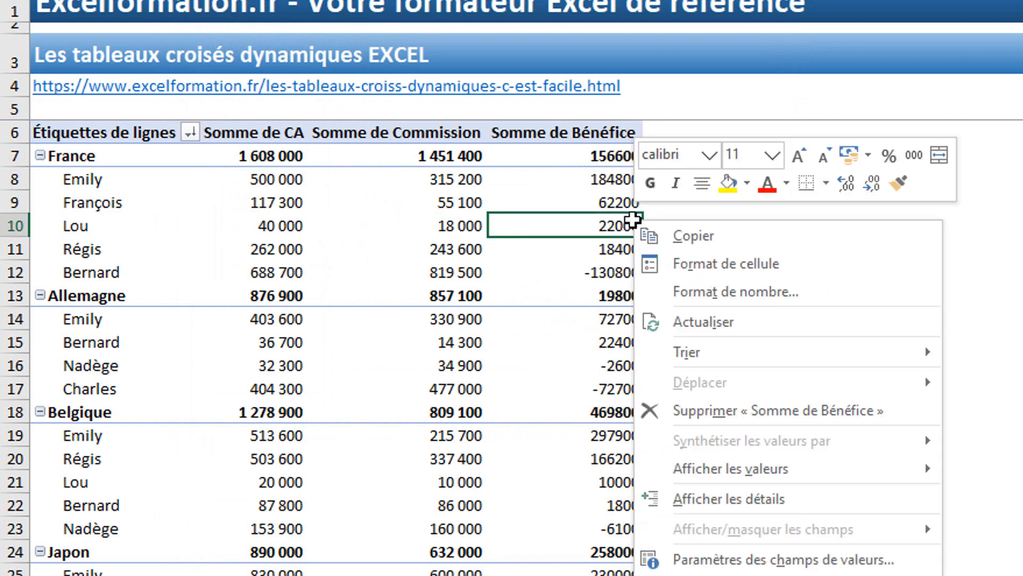
left_click(680, 289)
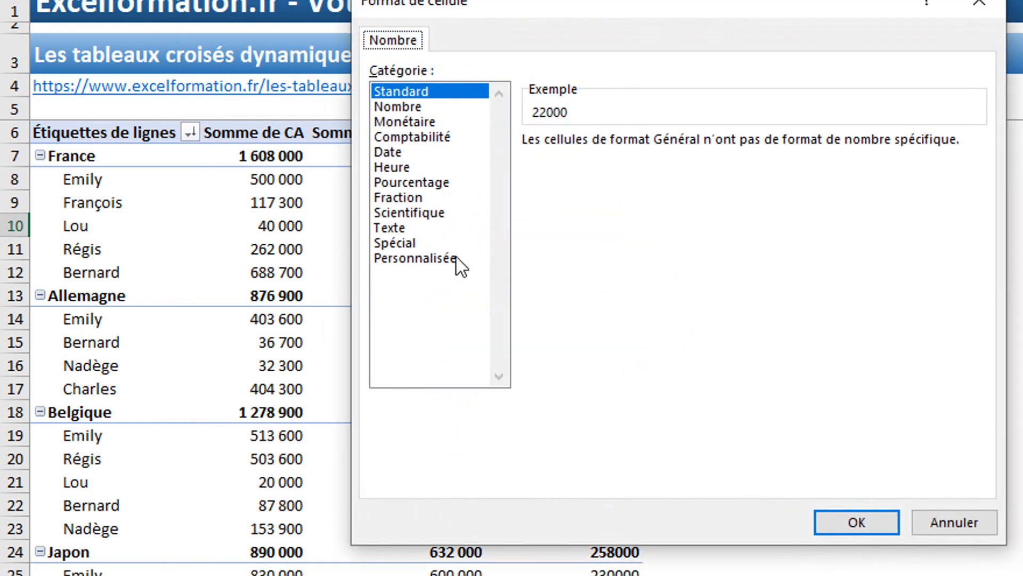
left_click(457, 258)
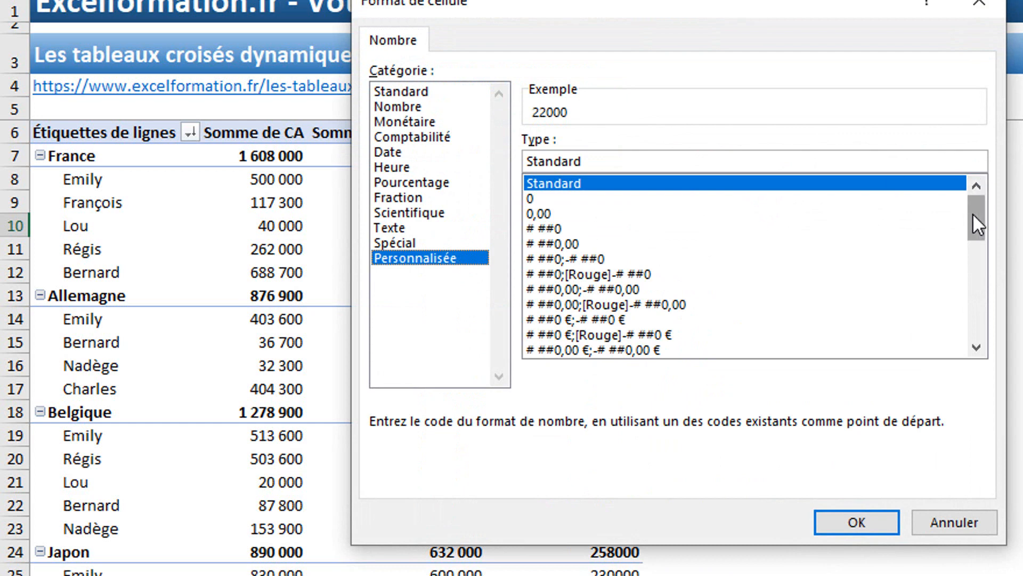
left_click_drag(973, 213, 976, 340)
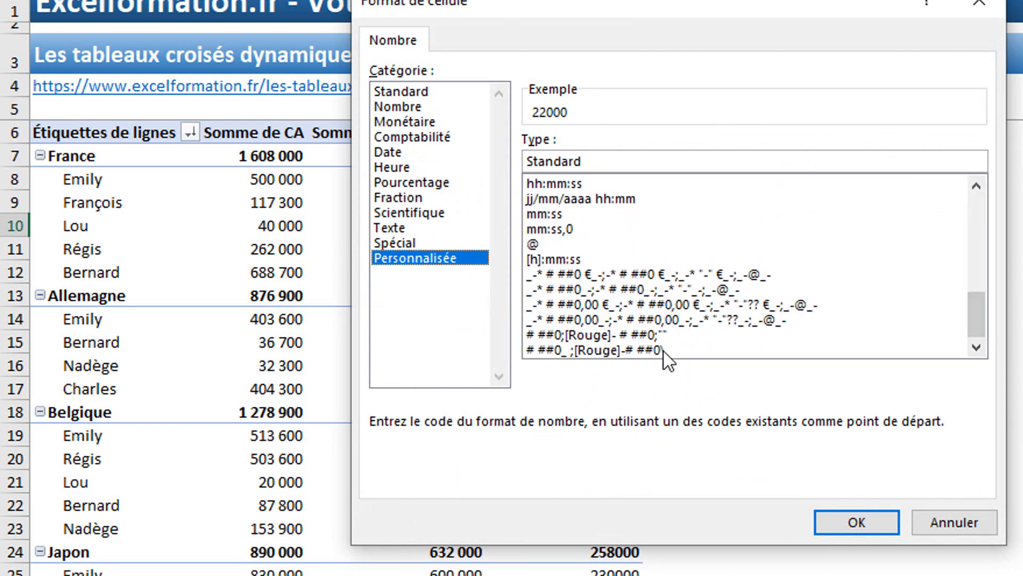
left_click(663, 351)
left_click(848, 523)
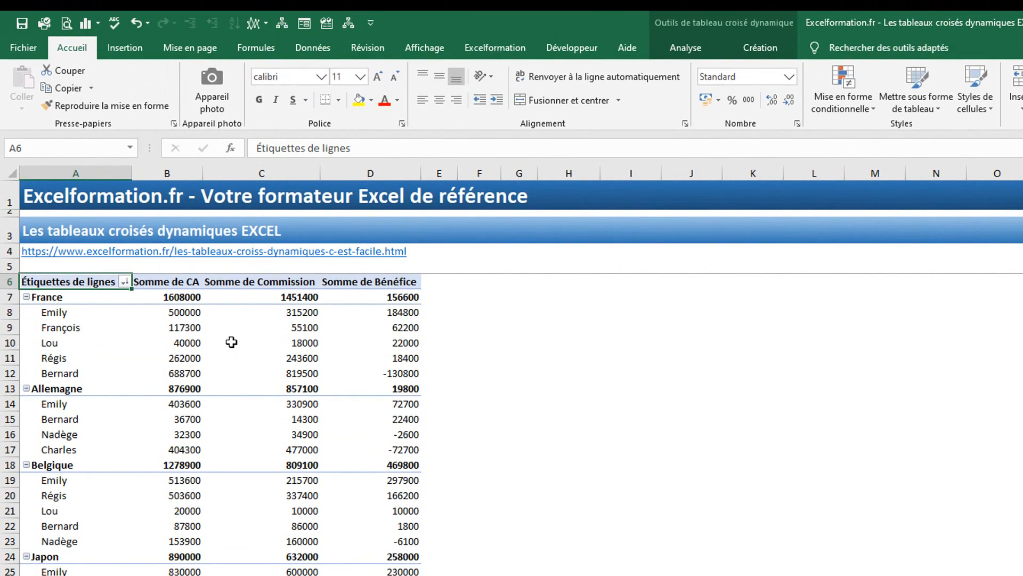
Hide the country subtotals in the pivot table.
left_click(231, 341)
left_click(768, 46)
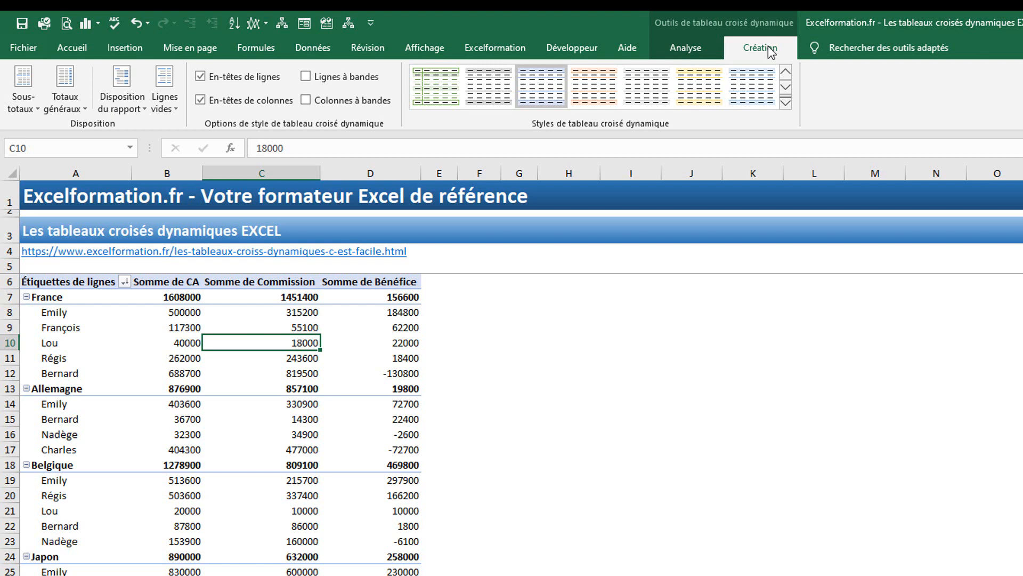
left_click(19, 104)
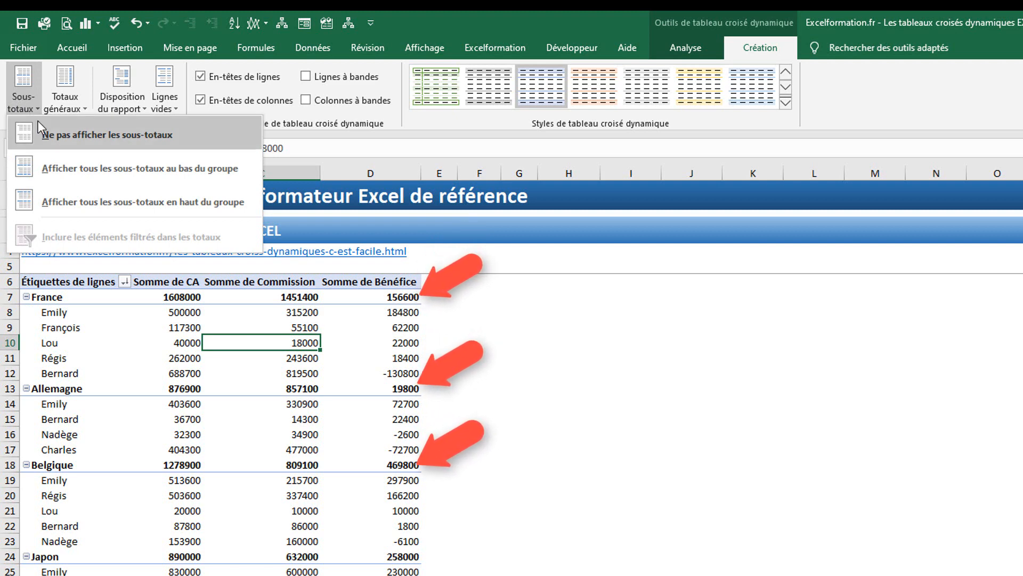
left_click(49, 135)
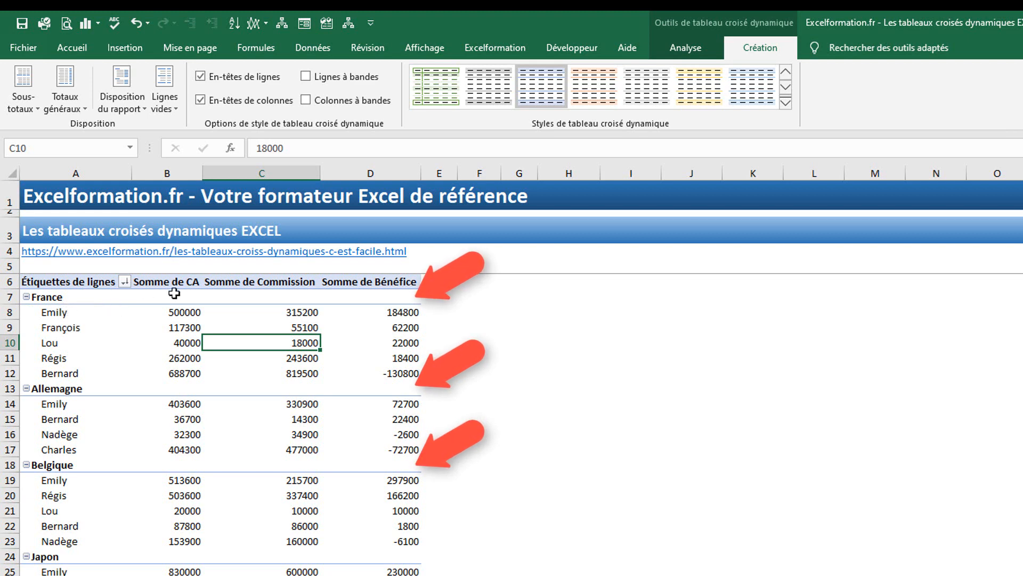
Show all subtotals at the bottom of each country group in the pivot table.
left_click(20, 102)
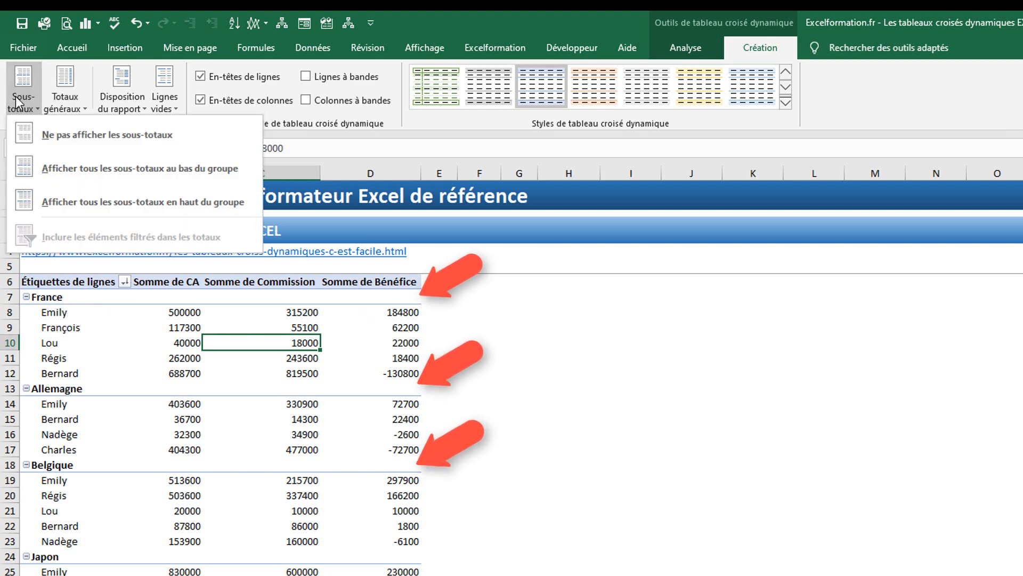
left_click(89, 160)
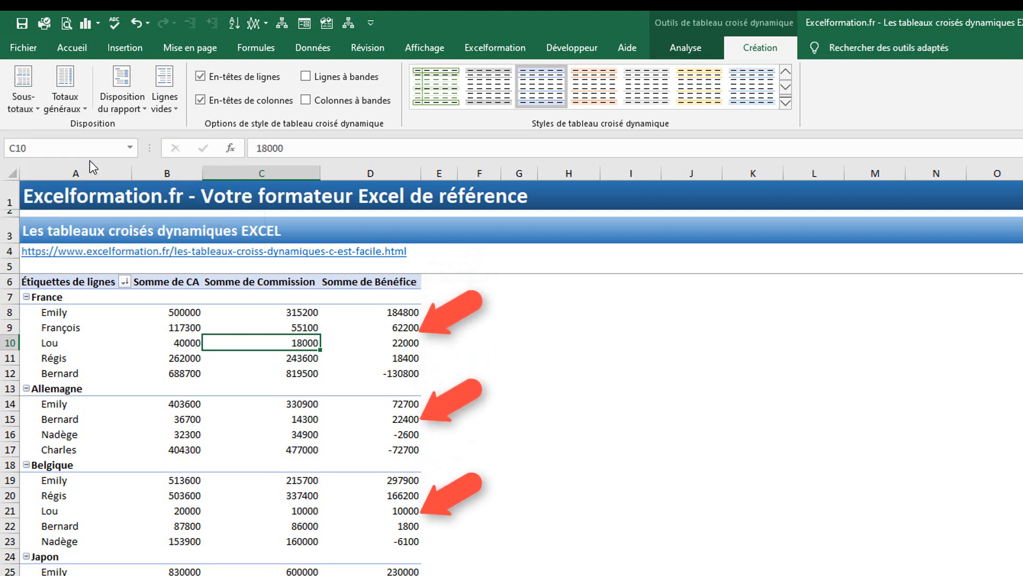
left_click(55, 300)
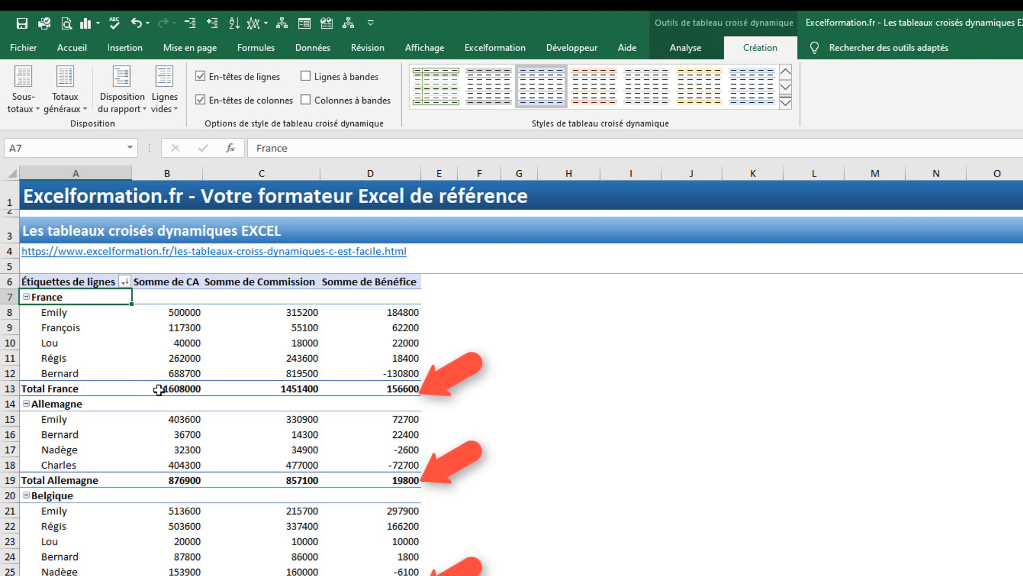
mouse_move(160, 390)
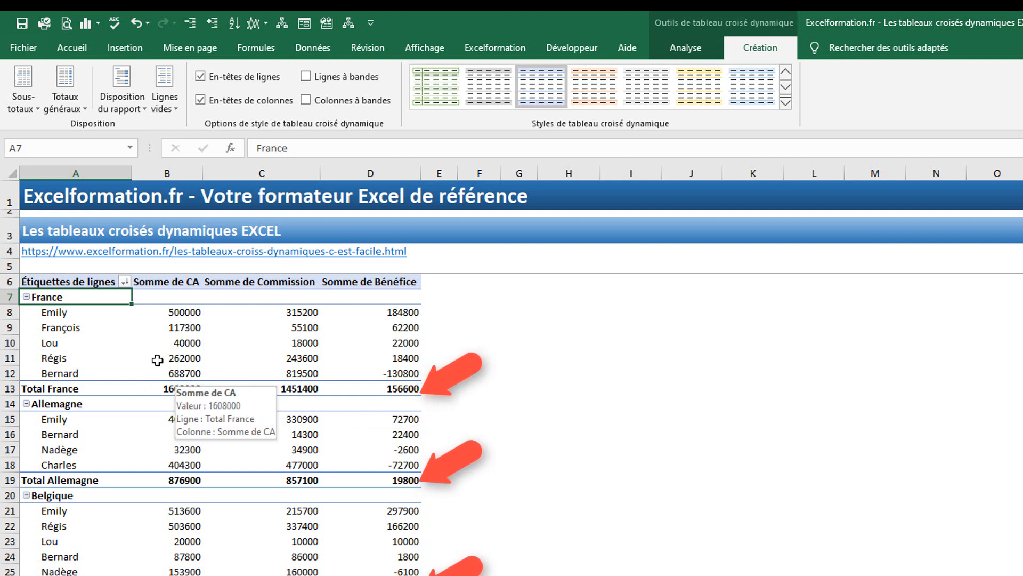
Show all subtotals at the top of each country group in the pivot table.
left_click(23, 91)
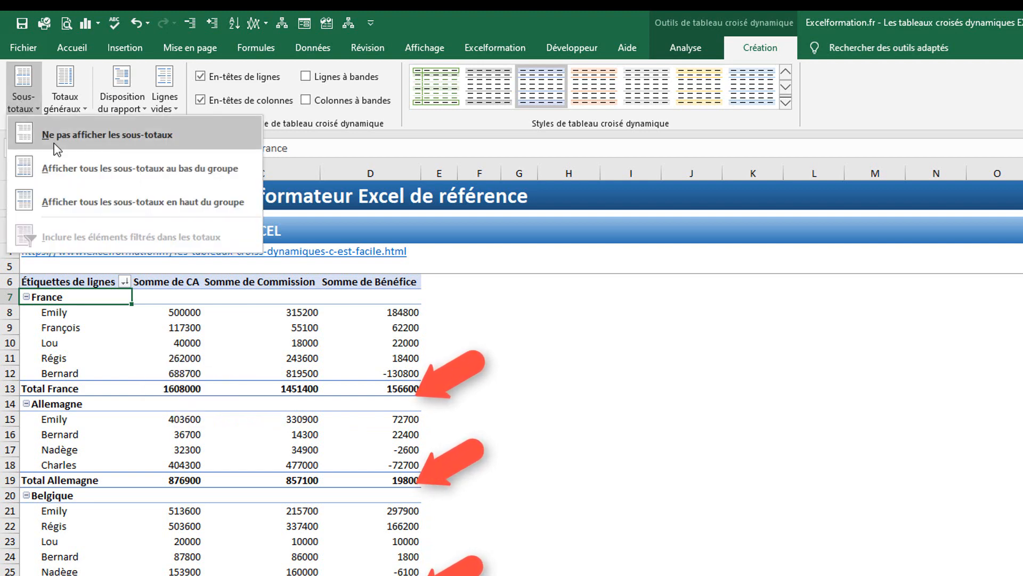
left_click(69, 201)
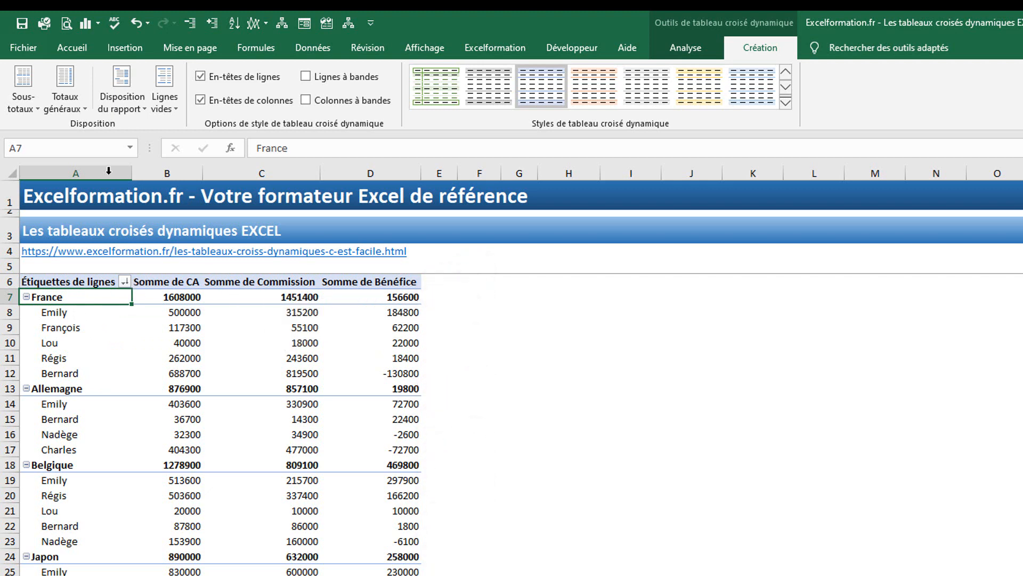
Turn off the pivot table's grand totals for rows and columns and re-enable them for columns only.
left_click(73, 106)
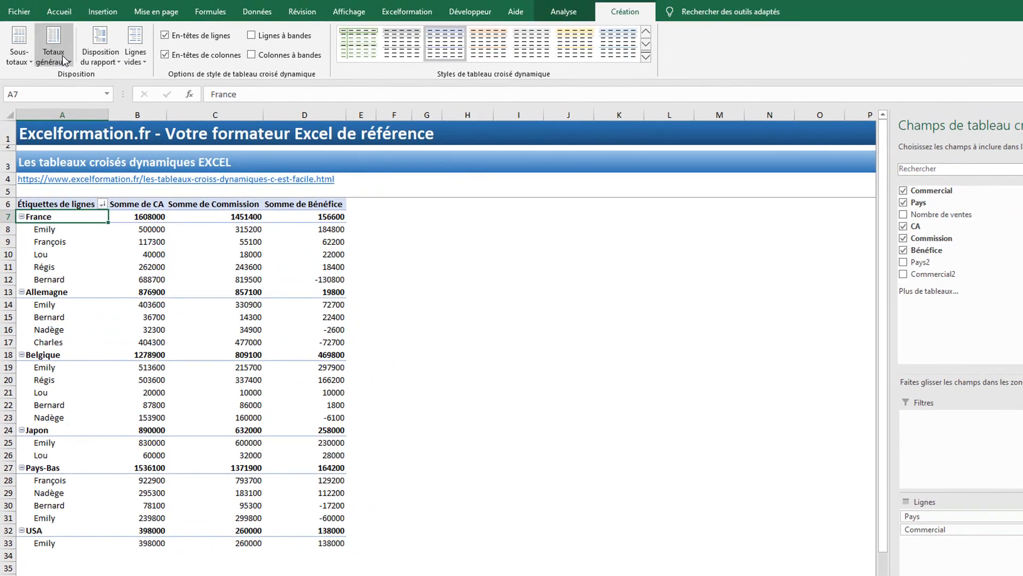
left_click(62, 55)
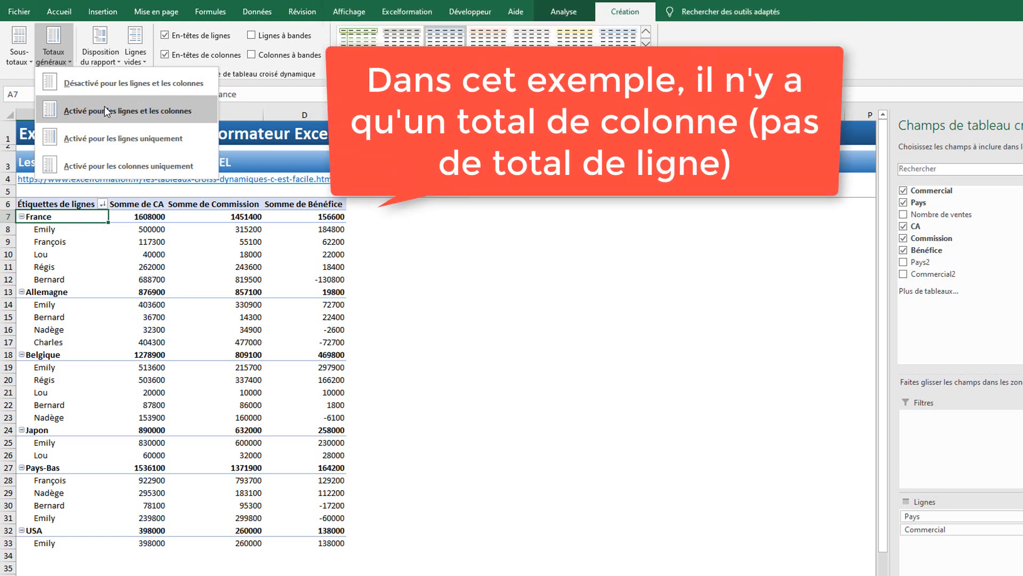
left_click(109, 165)
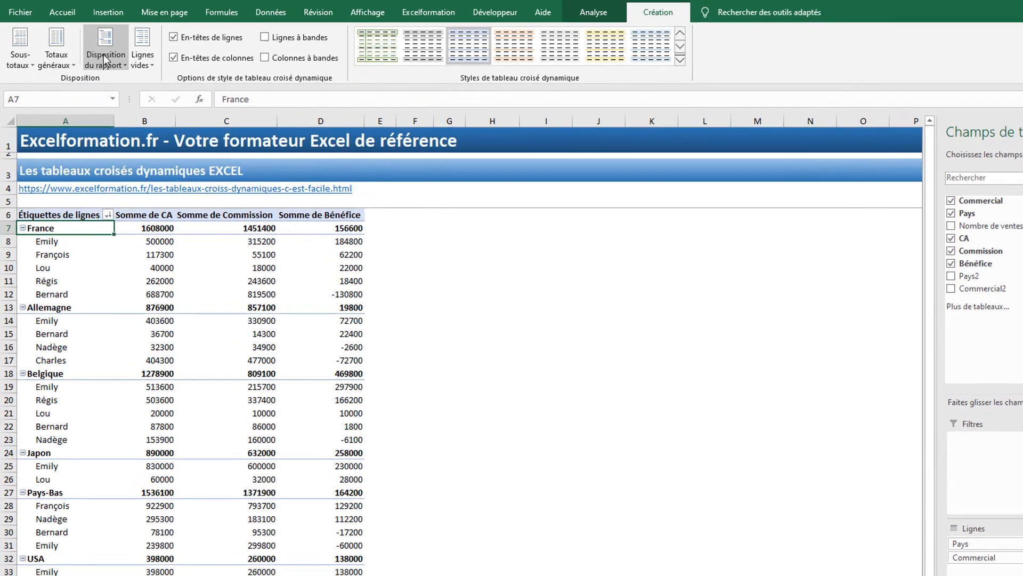
Display the pivot table report in compact form and select the row labels in column A from France downward.
left_click(102, 53)
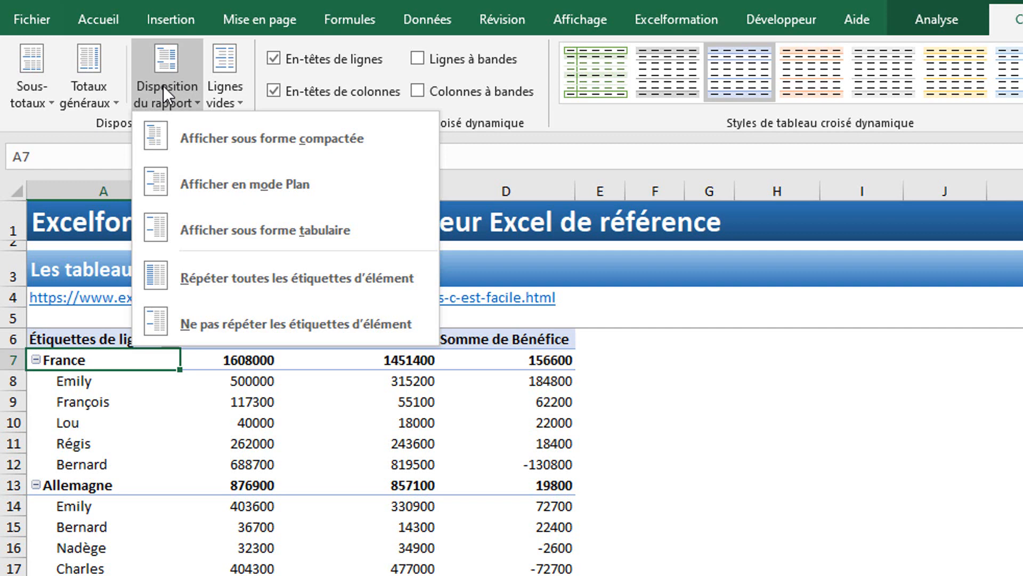
left_click(272, 139)
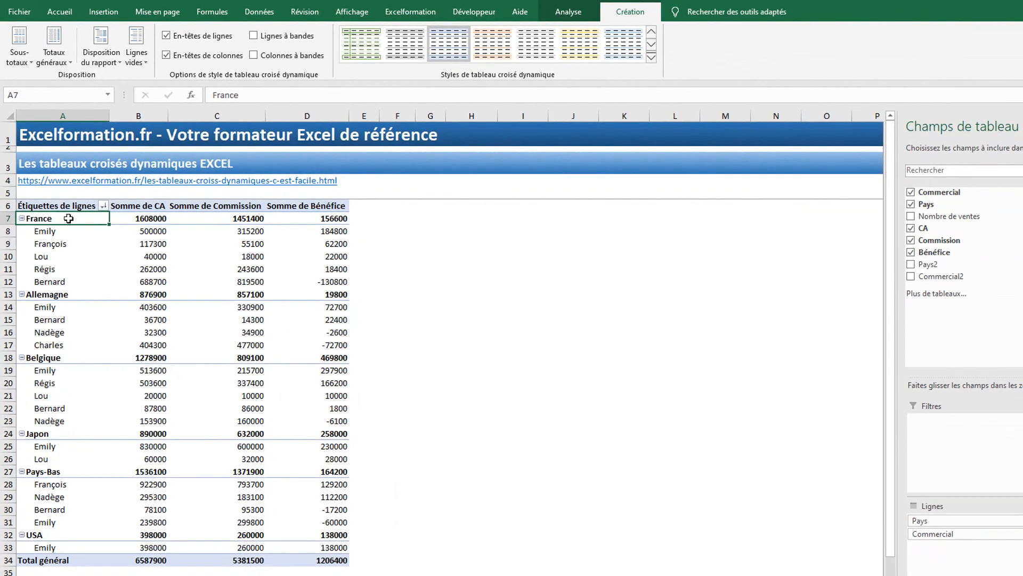
left_click_drag(68, 218, 36, 455)
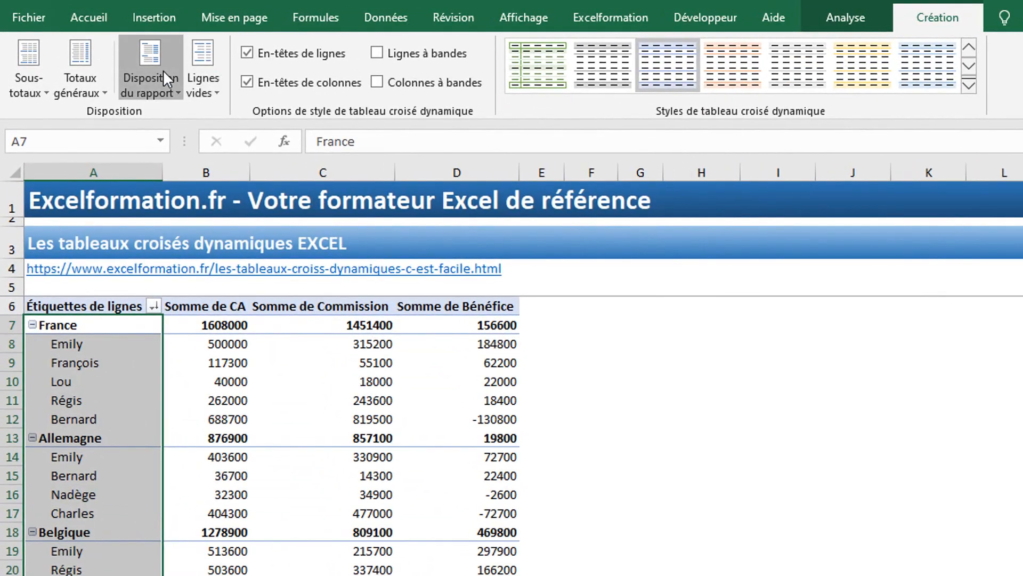
Display the pivot table report in outline form (mode Plan), and switch it to tabular form.
left_click(163, 70)
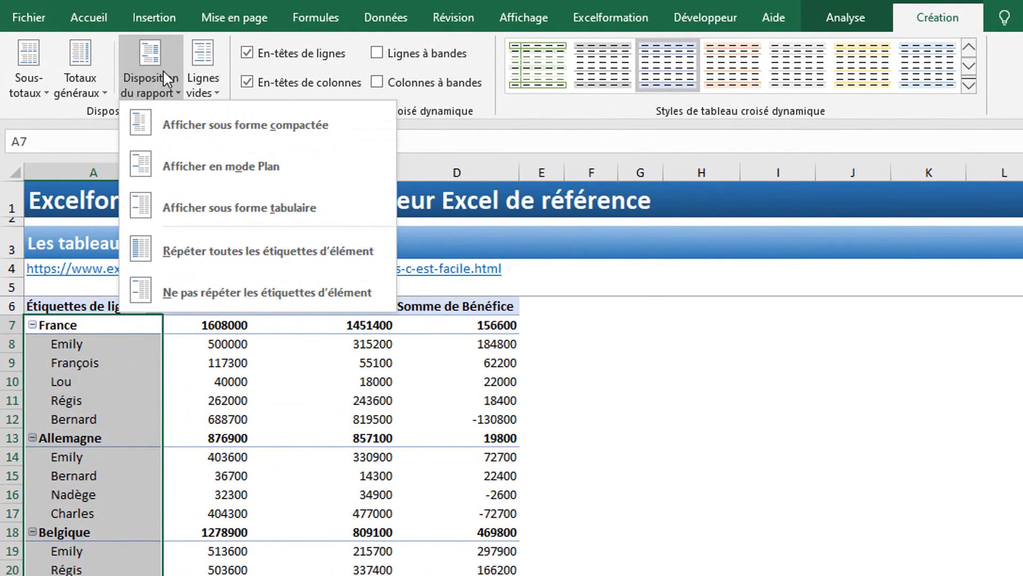
left_click(199, 165)
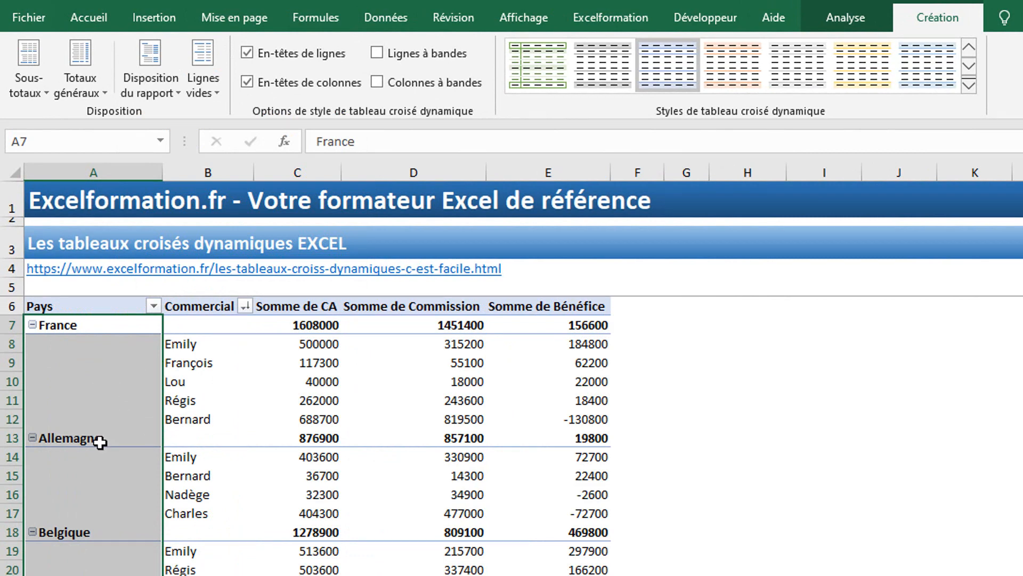
left_click(151, 101)
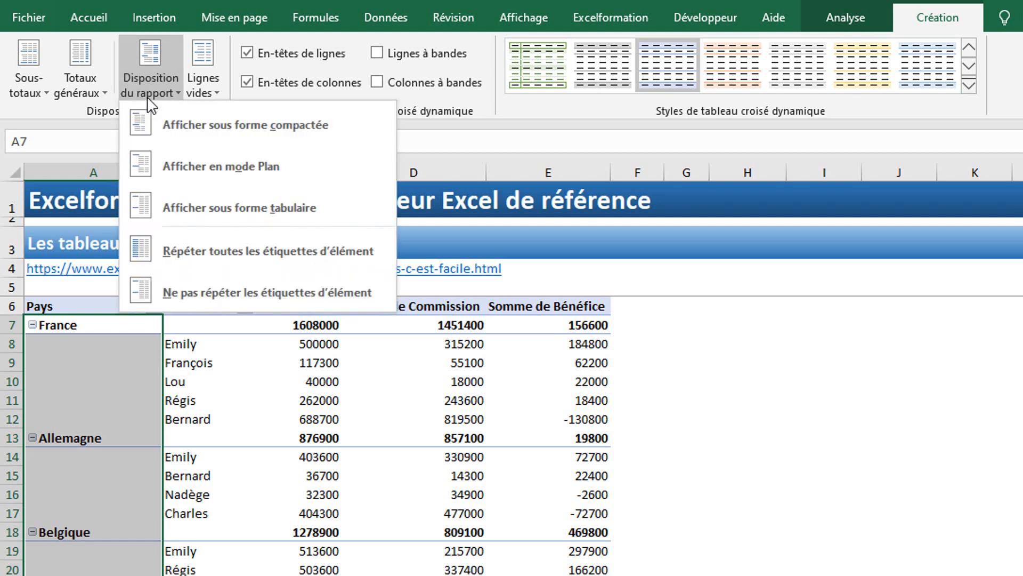
left_click(216, 208)
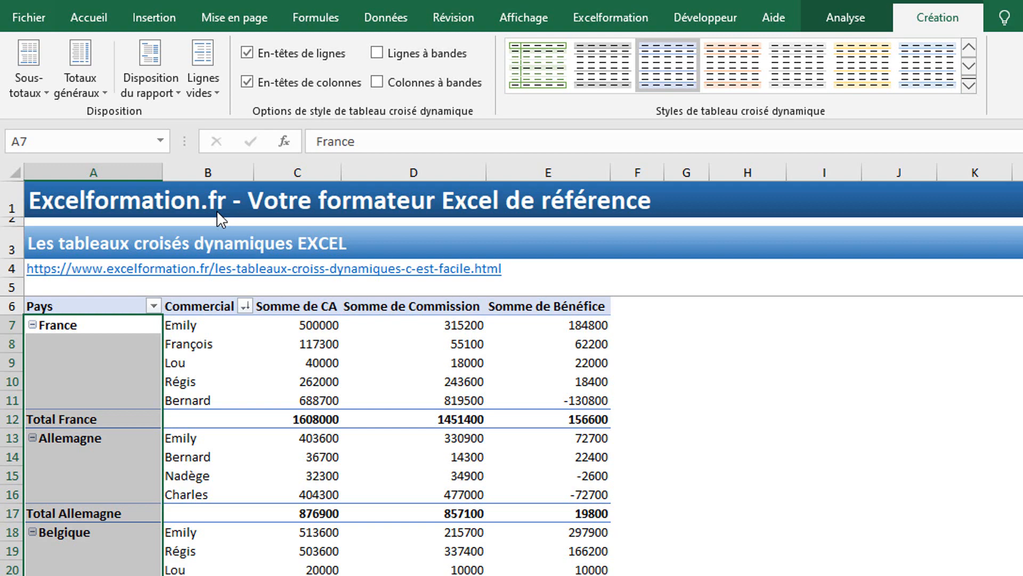
Turn on repeated item labels for the Pays field in its layout and print settings.
left_click(105, 304)
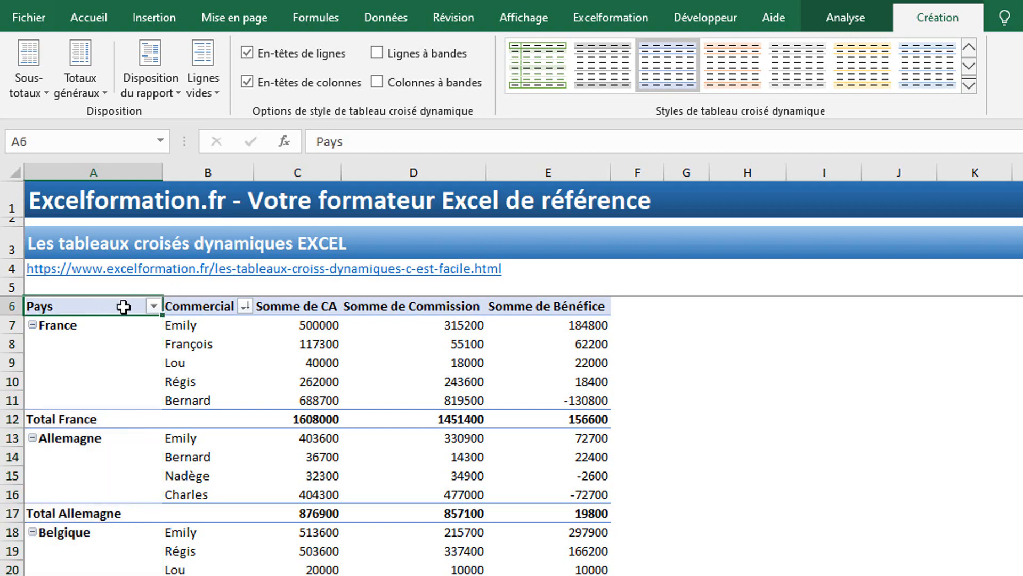
right_click(123, 307)
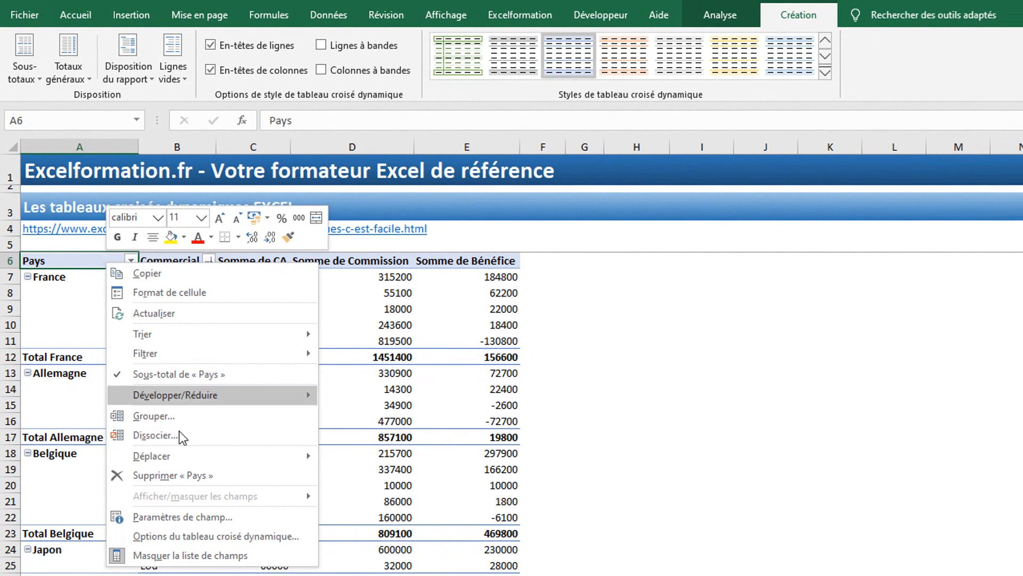
left_click(213, 516)
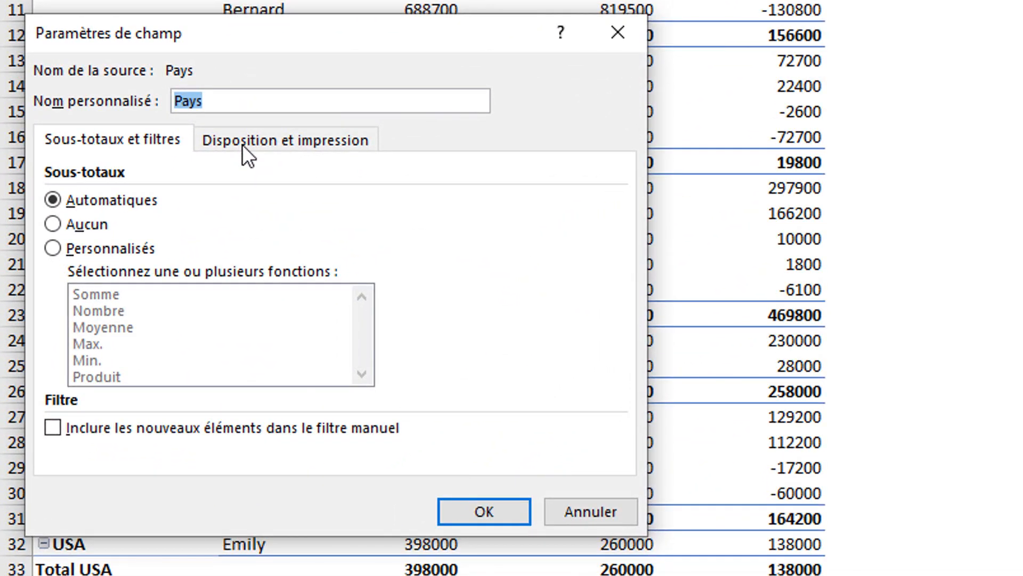
left_click(243, 144)
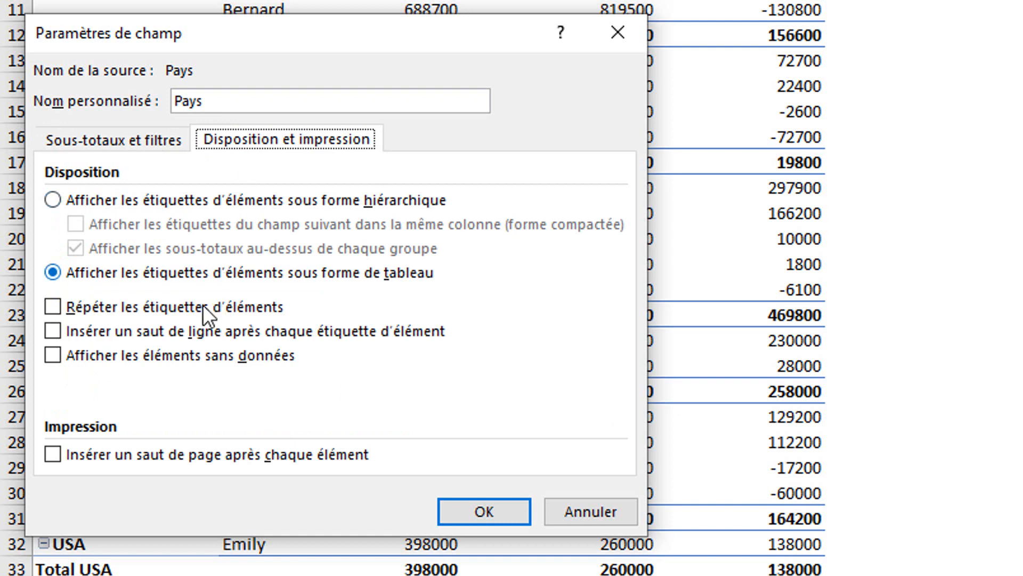
left_click(187, 306)
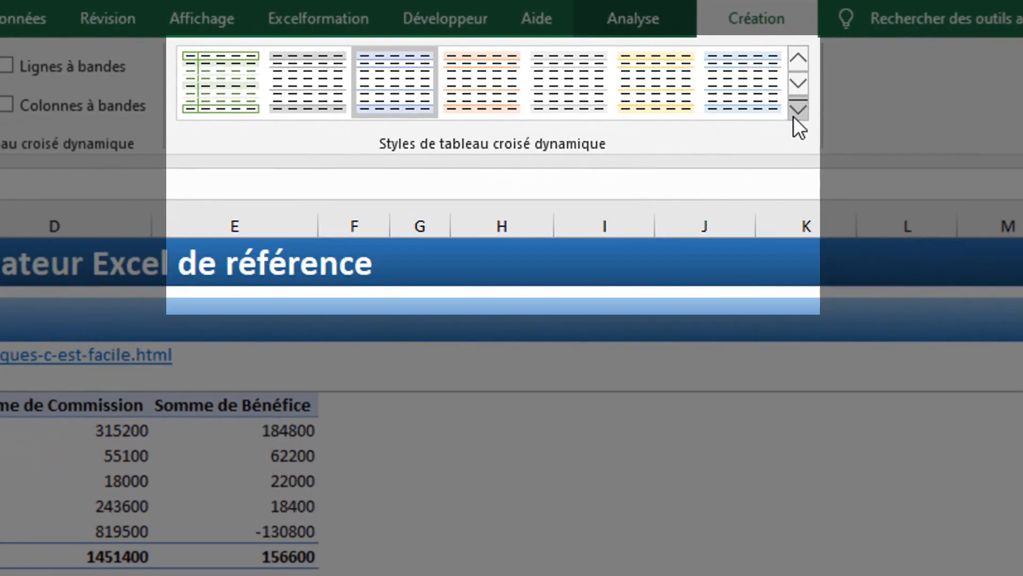
Apply the style "Orange clair, Style de tableau croisé dynamique clair 10" to the pivot table and reopen the style gallery to preview other styles.
left_click(795, 116)
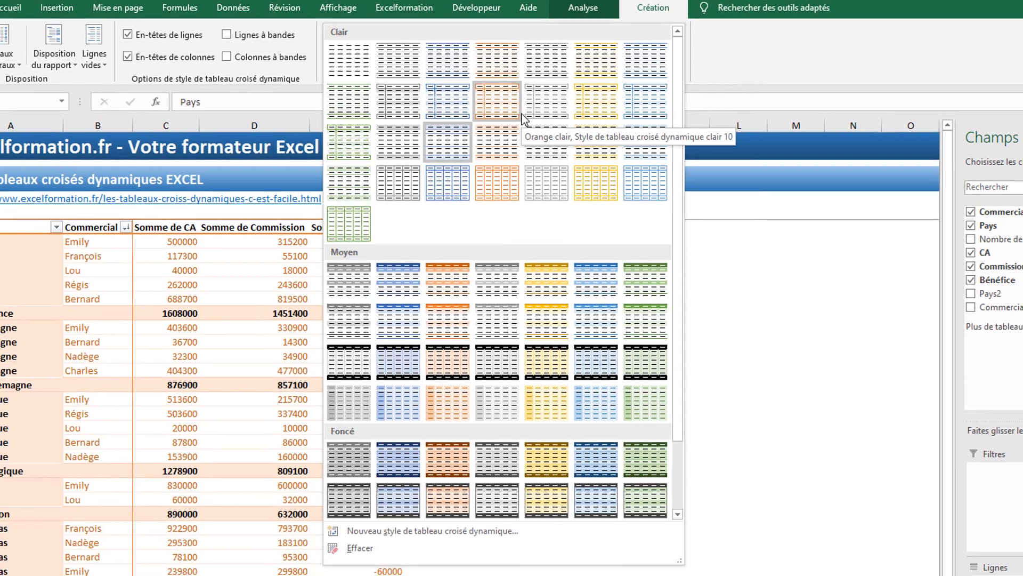
left_click(519, 116)
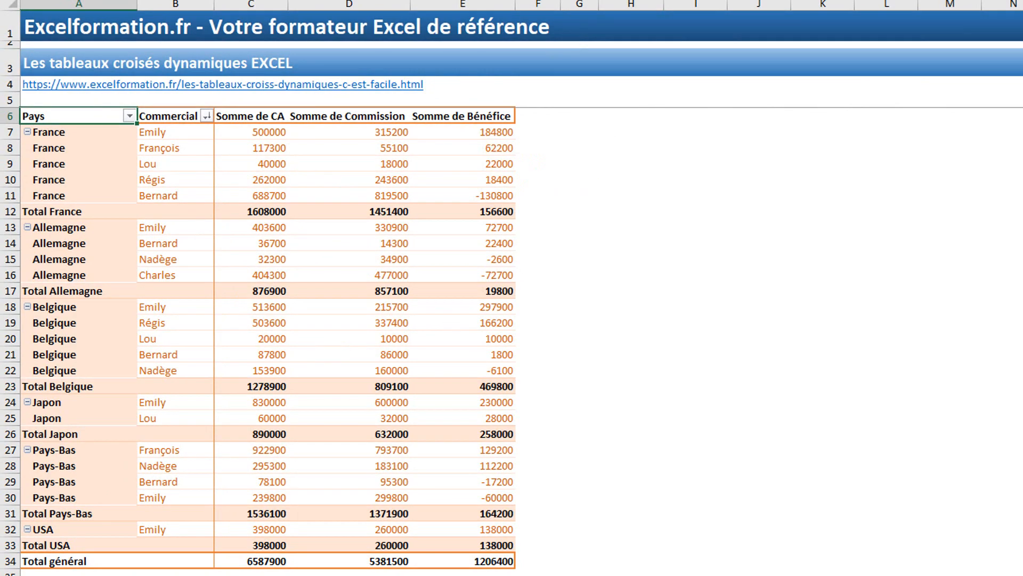
left_click(820, 1)
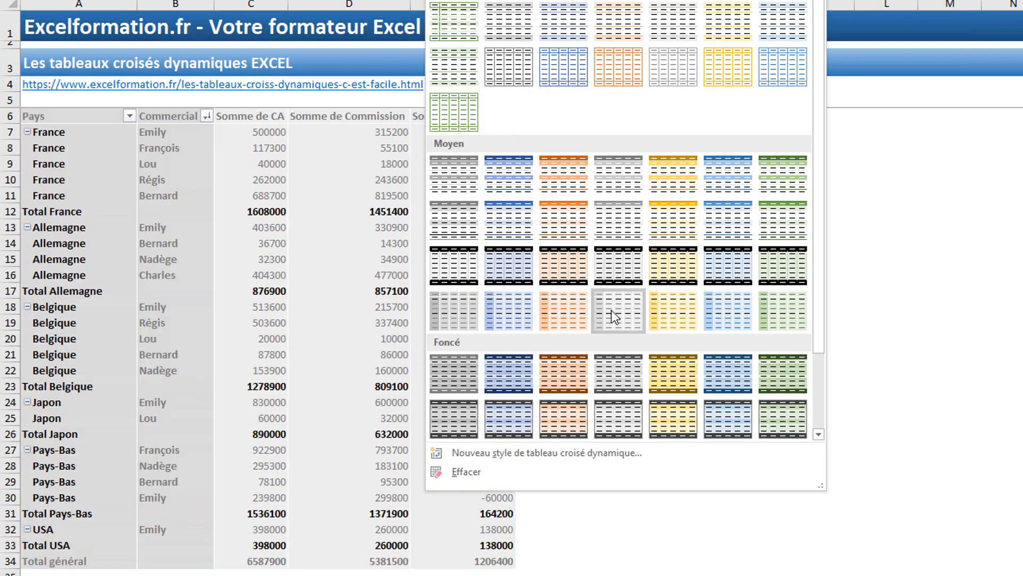